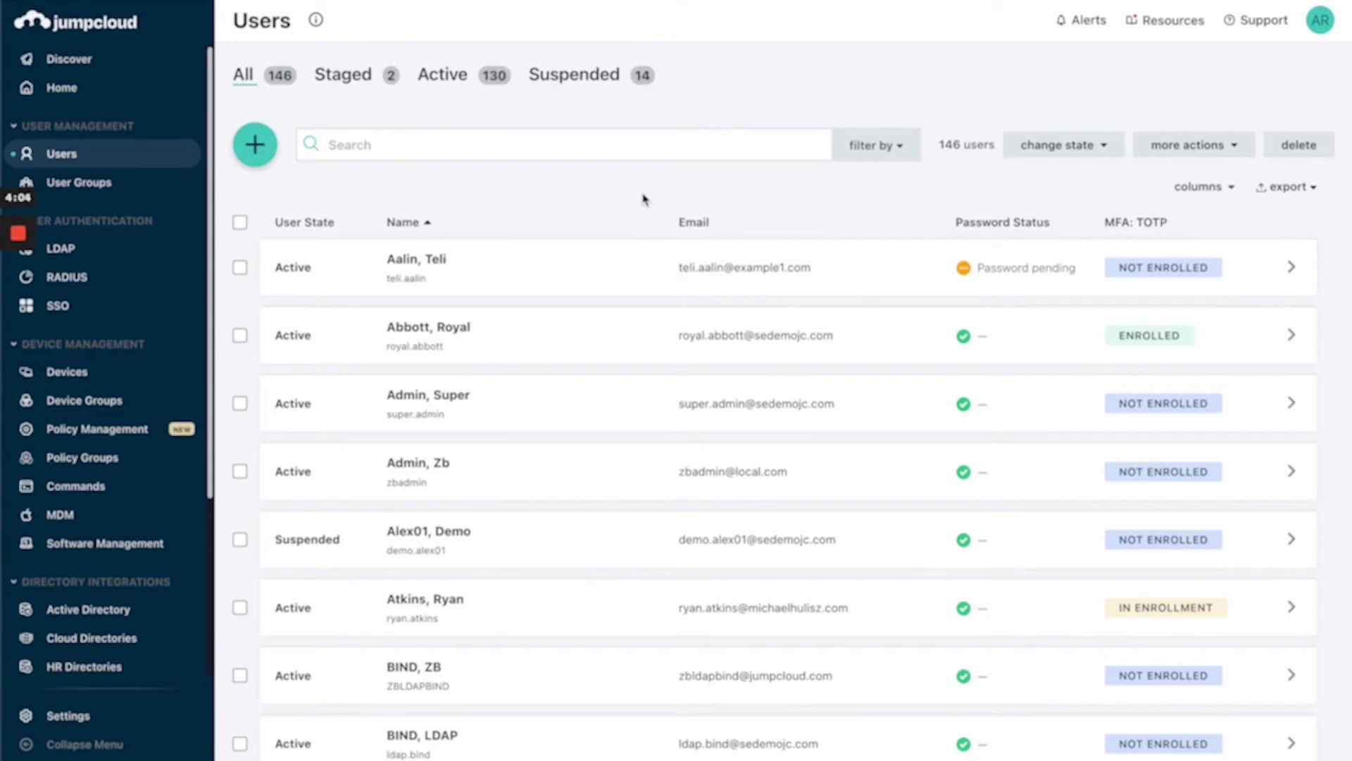
Preview the add-user options, then browse the User Groups page listing 40 groups.
{"action": "left_click", "coordinate": [257, 147]}
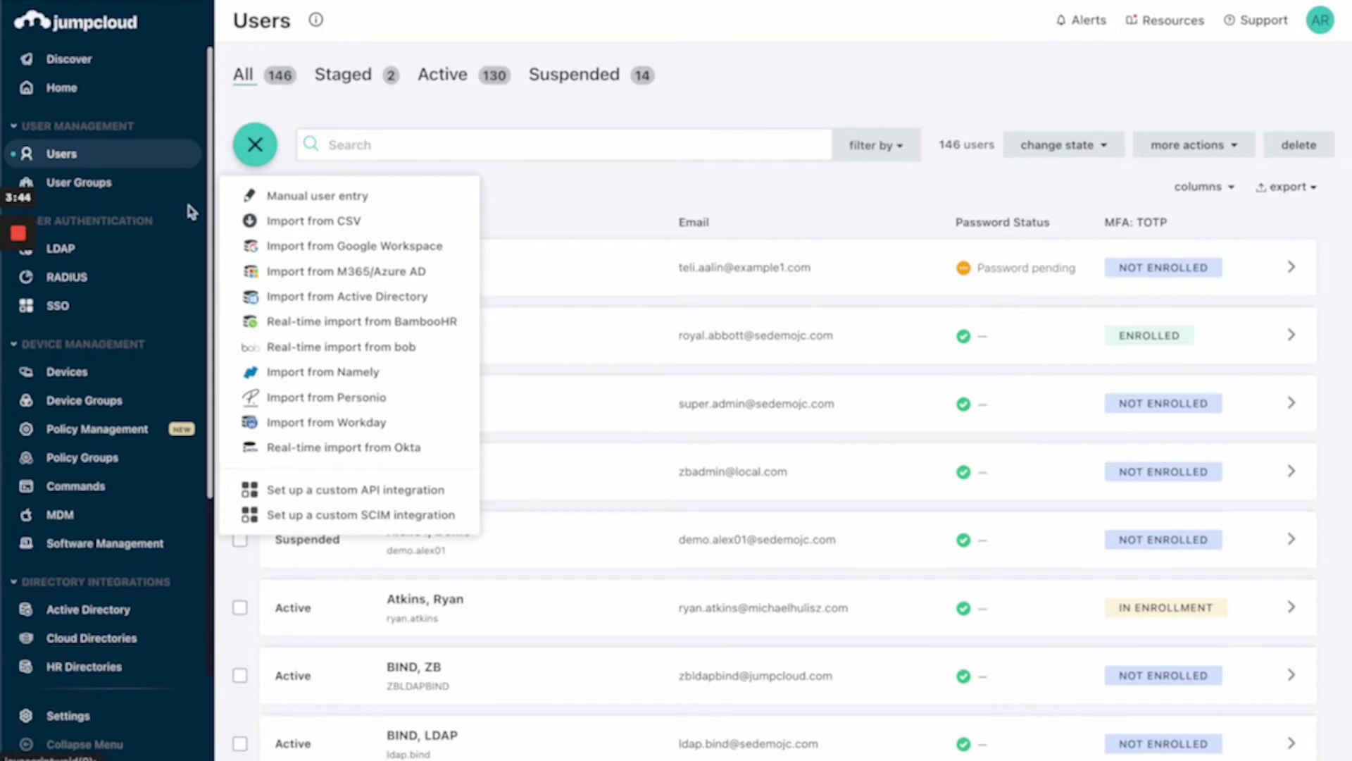
{"action": "left_click", "coordinate": [148, 184]}
{"action": "scroll", "coordinate": [462, 282], "scroll_direction": "down", "scroll_amount": 5}
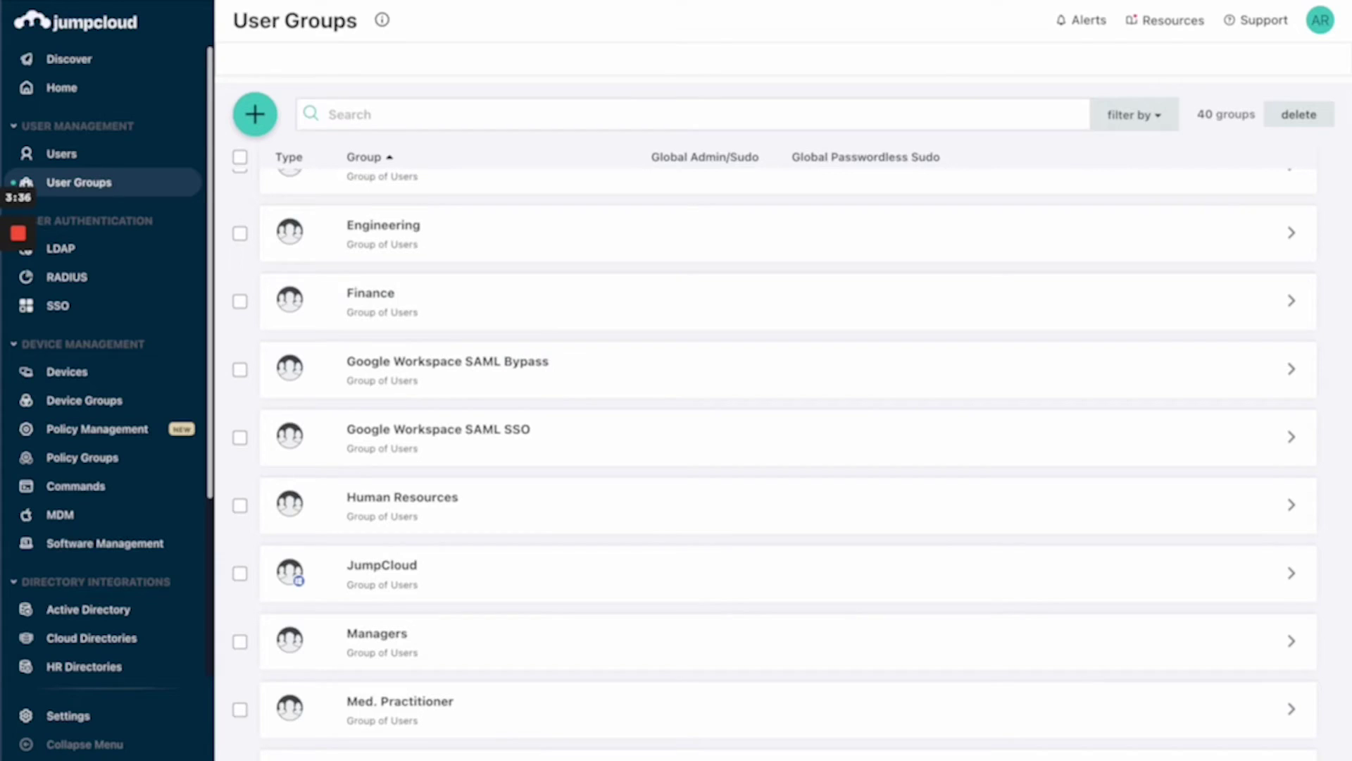
Start a new RADIUS server from the RADIUS list and focus its Server Name and IP Address fields.
{"action": "left_click", "coordinate": [118, 282]}
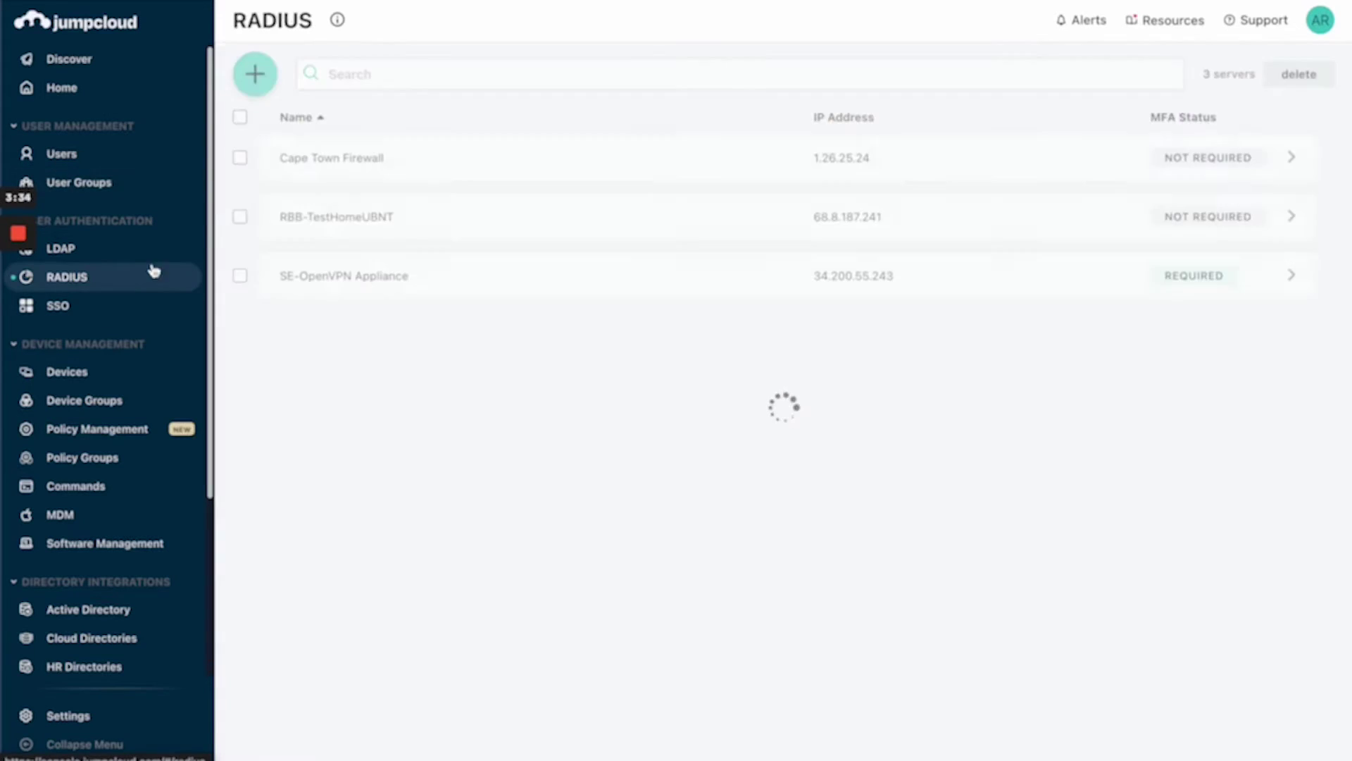
{"action": "left_click", "coordinate": [258, 84]}
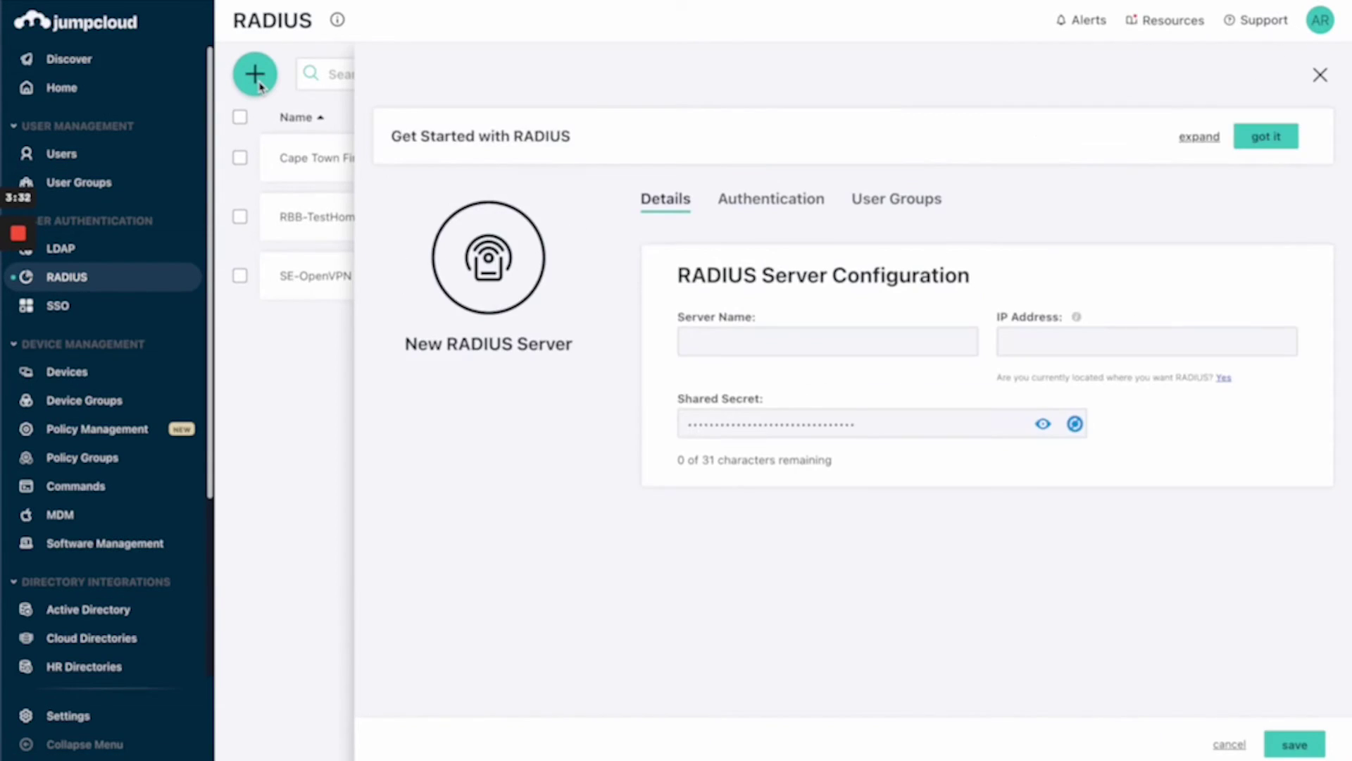
{"action": "left_click", "coordinate": [808, 333]}
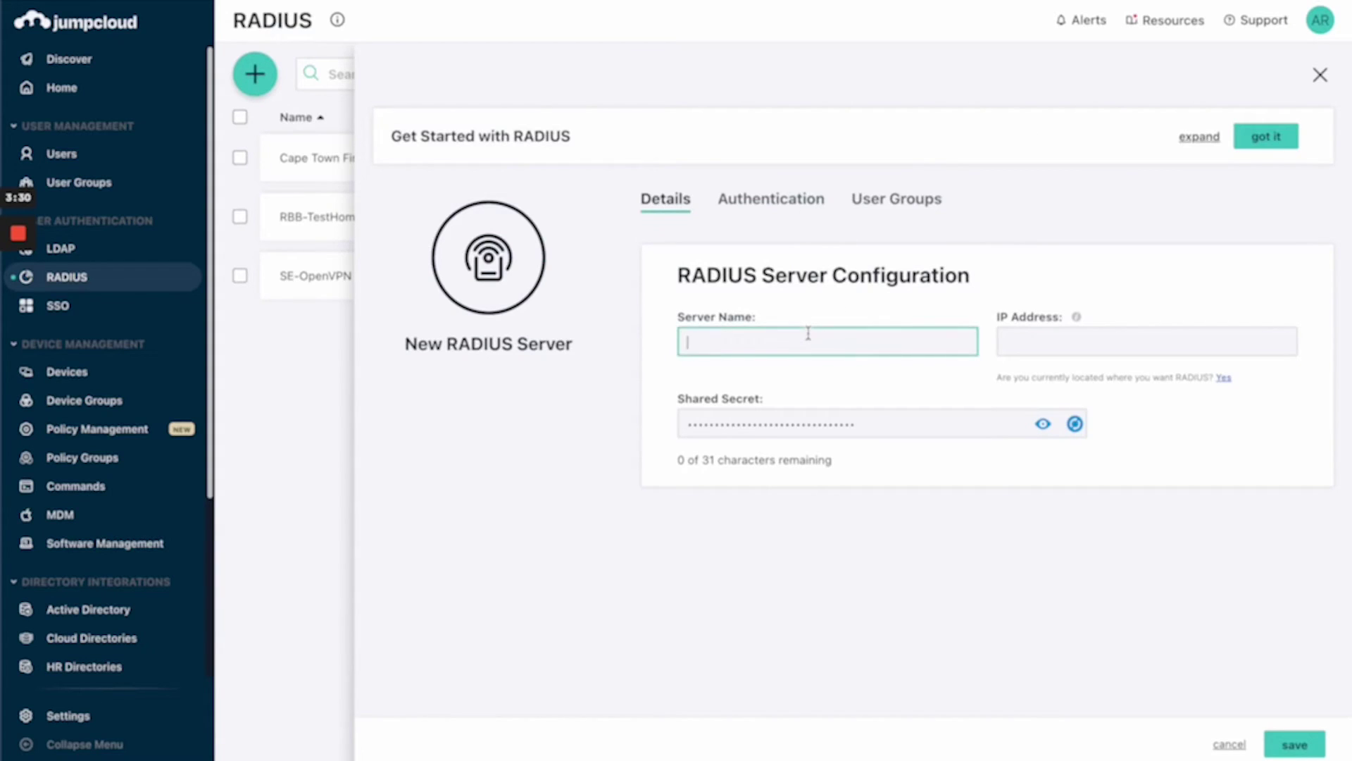
{"action": "left_click", "coordinate": [1011, 340]}
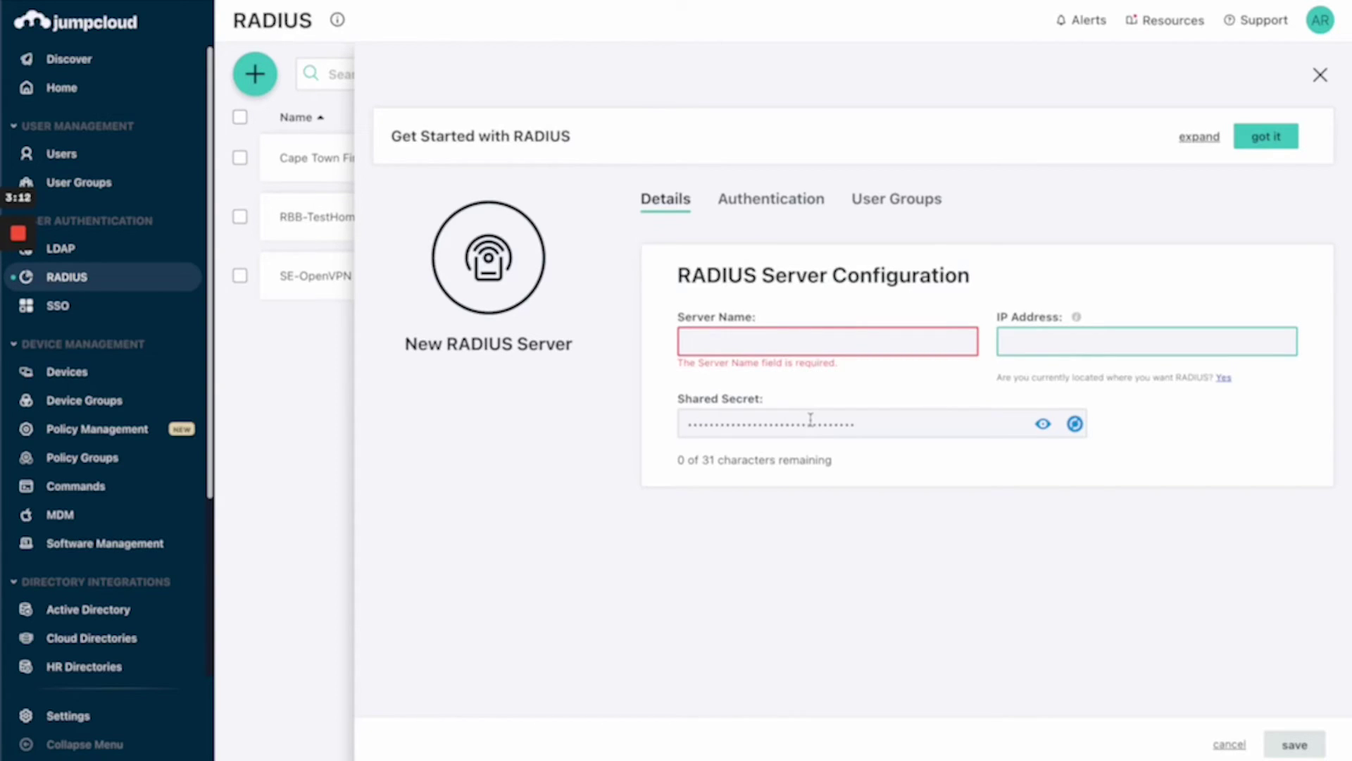
{"action": "key", "text": "ctrl+Tab"}
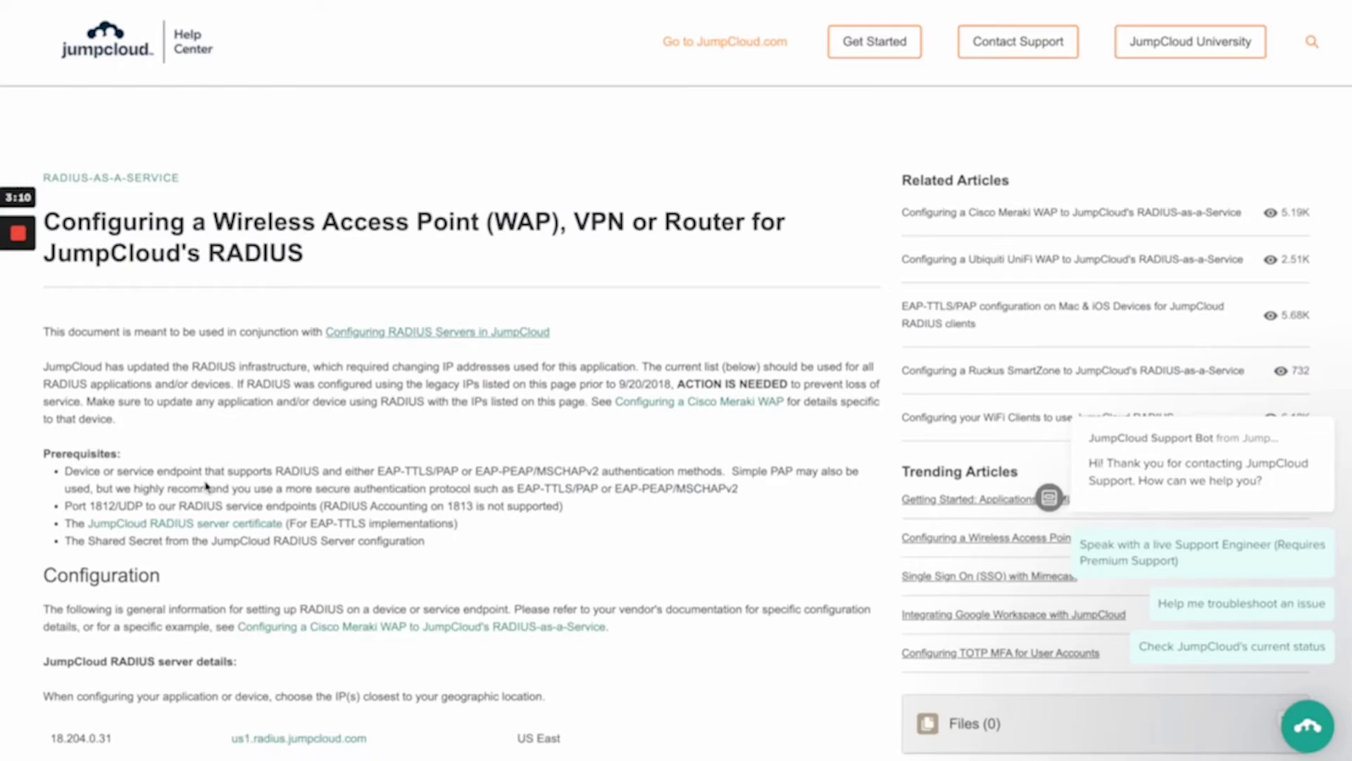
{"action": "left_click_drag", "start_coordinate": [117, 504], "coordinate": [40, 504]}
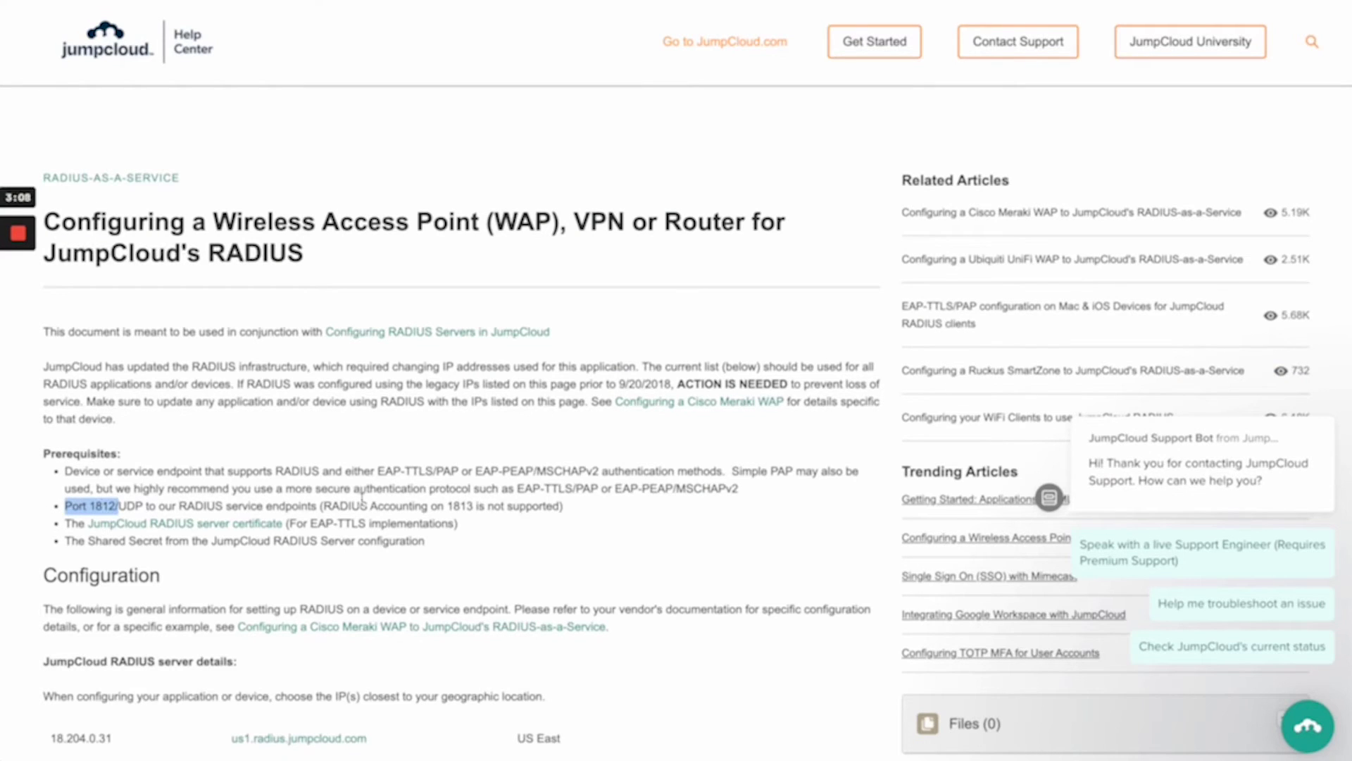
{"action": "scroll", "coordinate": [212, 506], "scroll_direction": "down", "scroll_amount": 4}
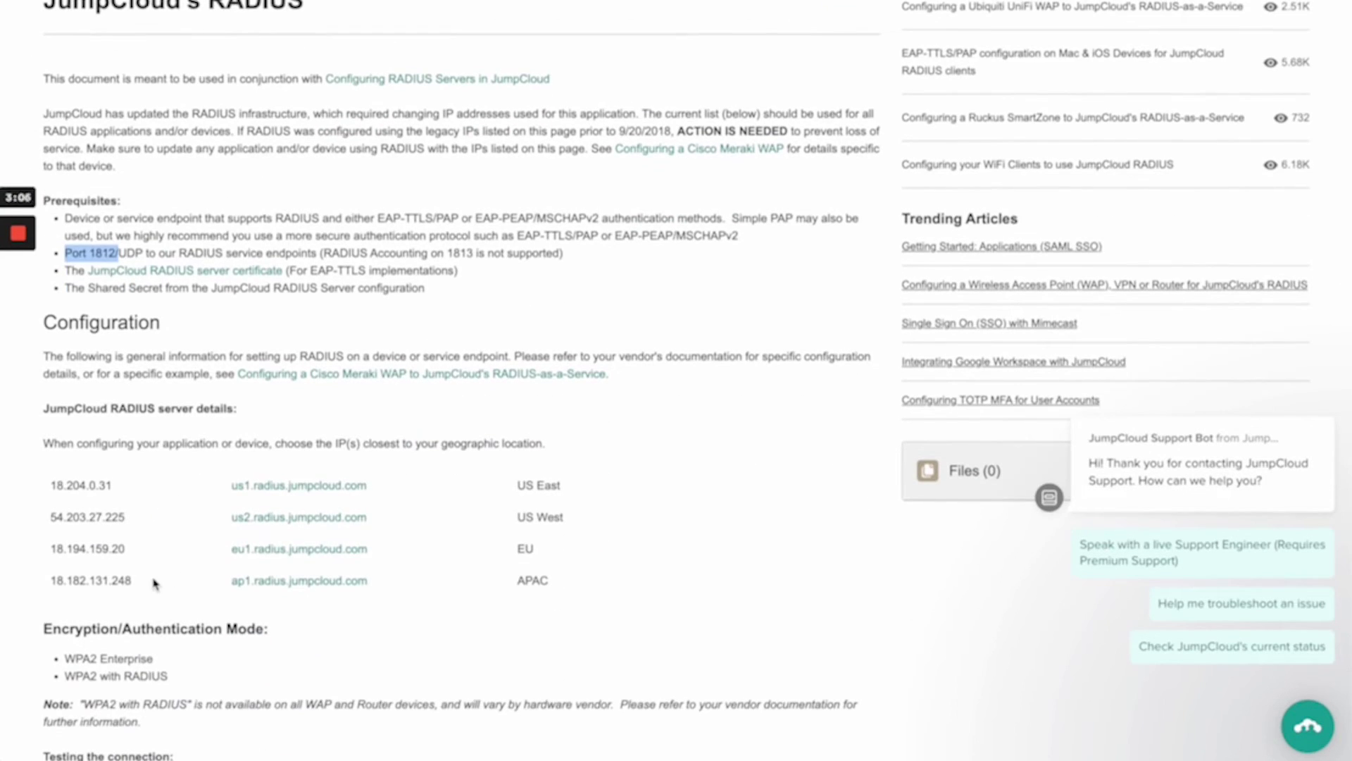
{"action": "left_click_drag", "start_coordinate": [140, 582], "coordinate": [50, 487]}
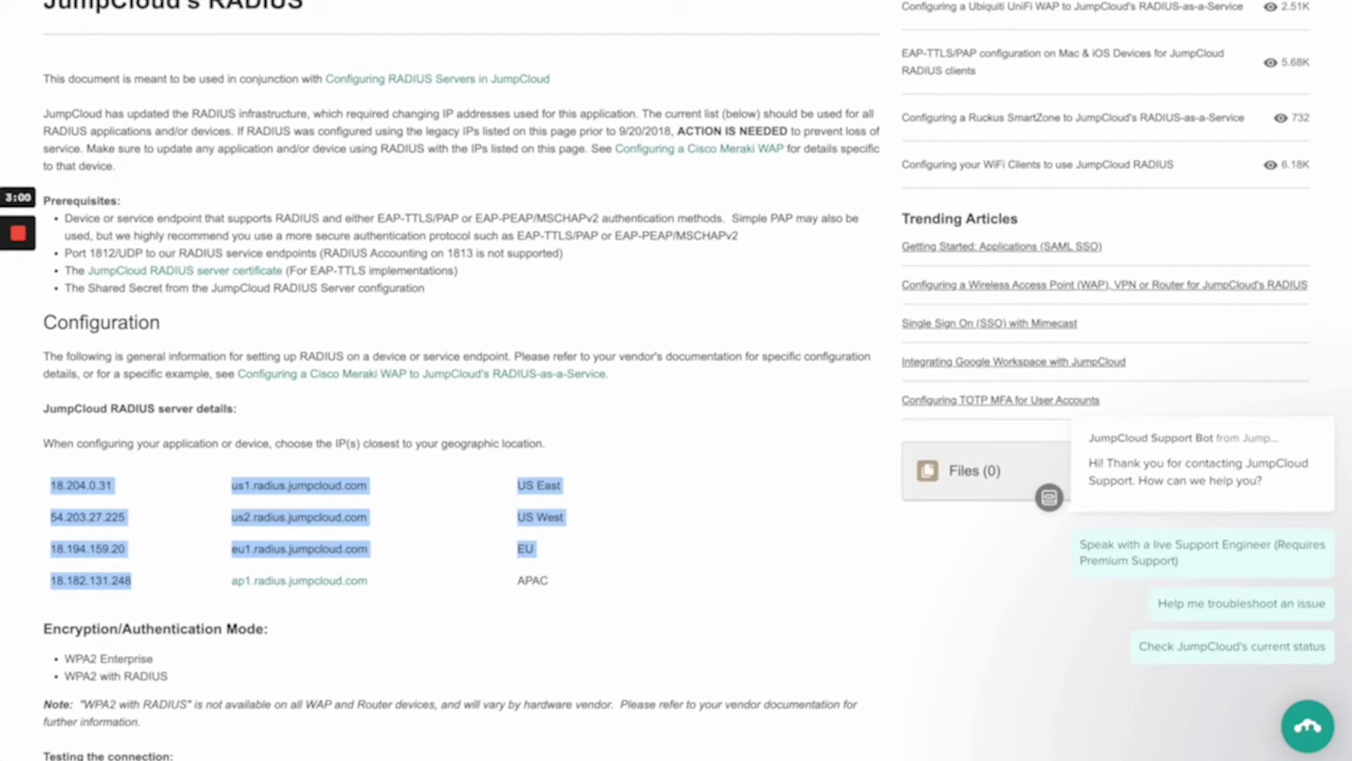
{"action": "key", "text": "ctrl+Tab"}
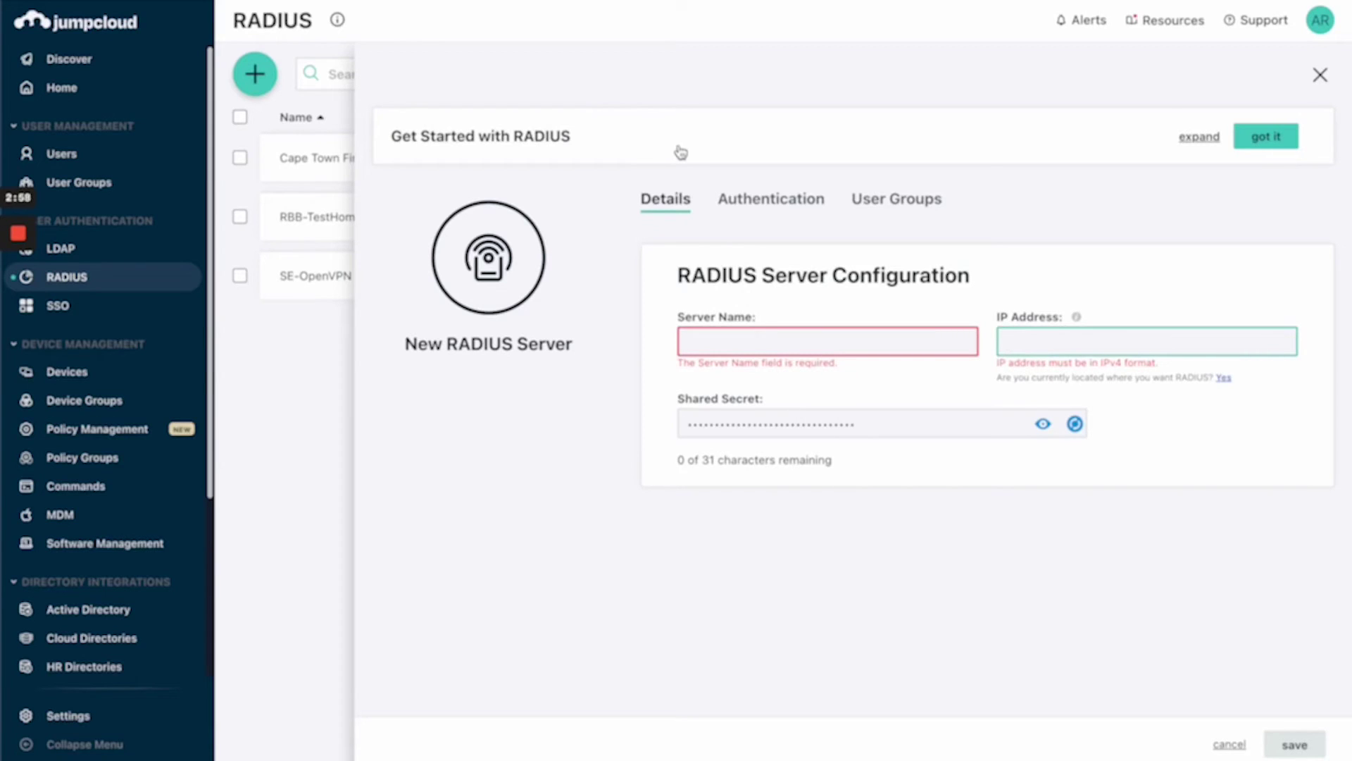
Confirm JUMPCLOUD as the server's identity provider, then show its user-group binding list.
{"action": "left_click", "coordinate": [768, 204]}
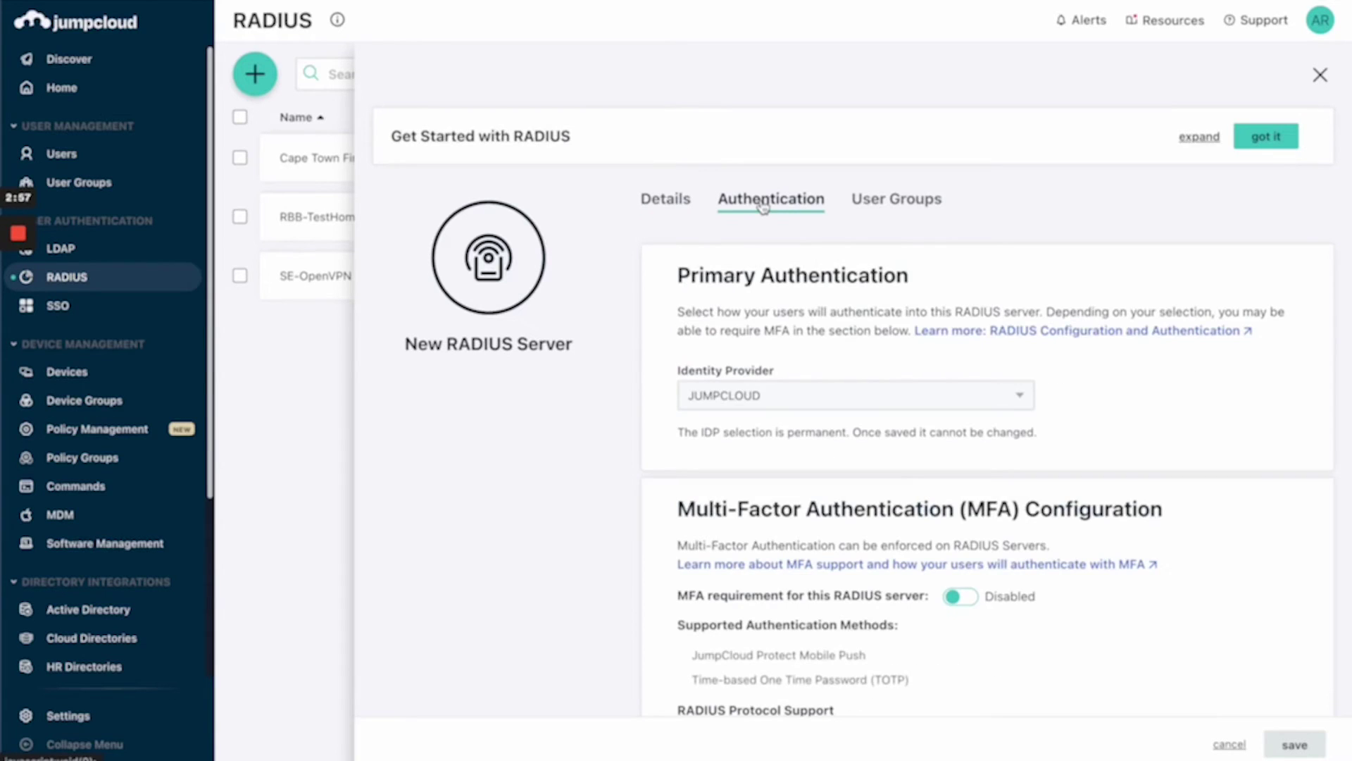
{"action": "left_click", "coordinate": [846, 391]}
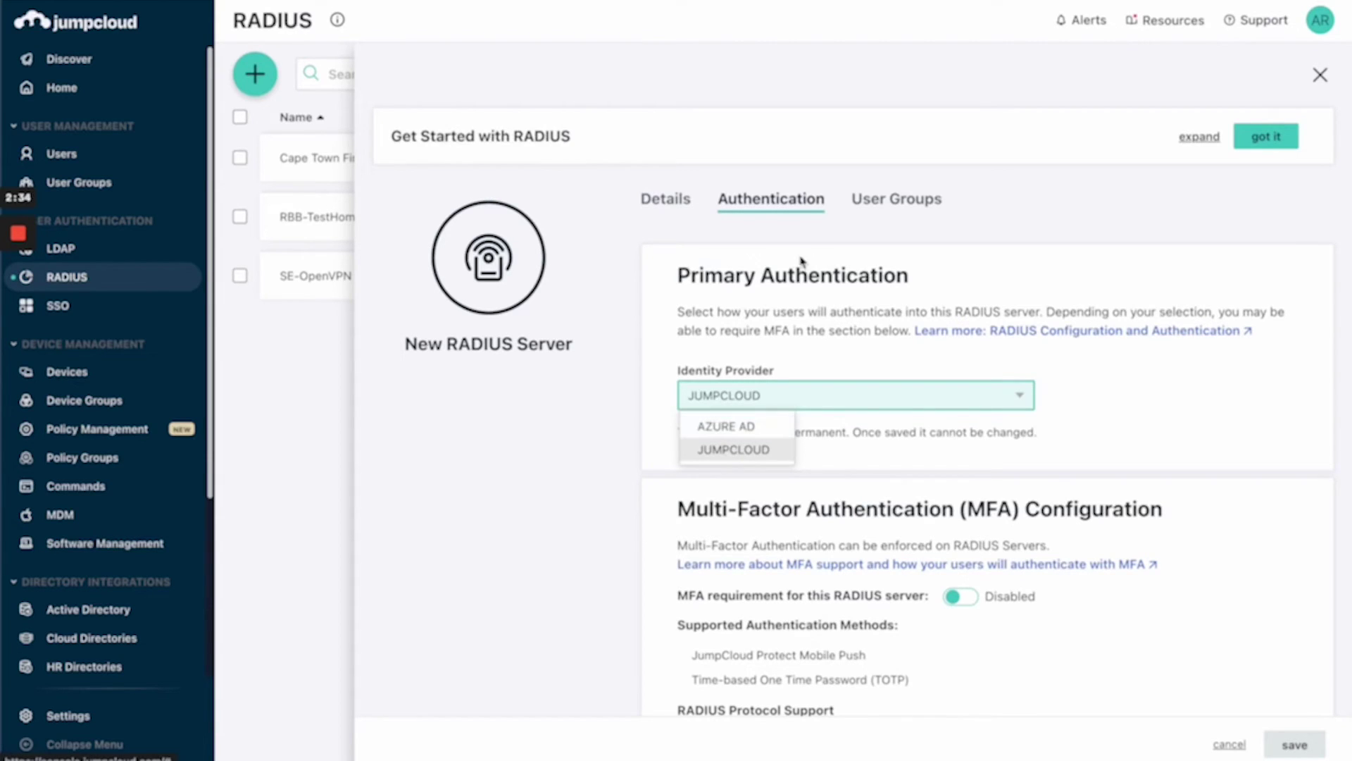
{"action": "left_click", "coordinate": [871, 215]}
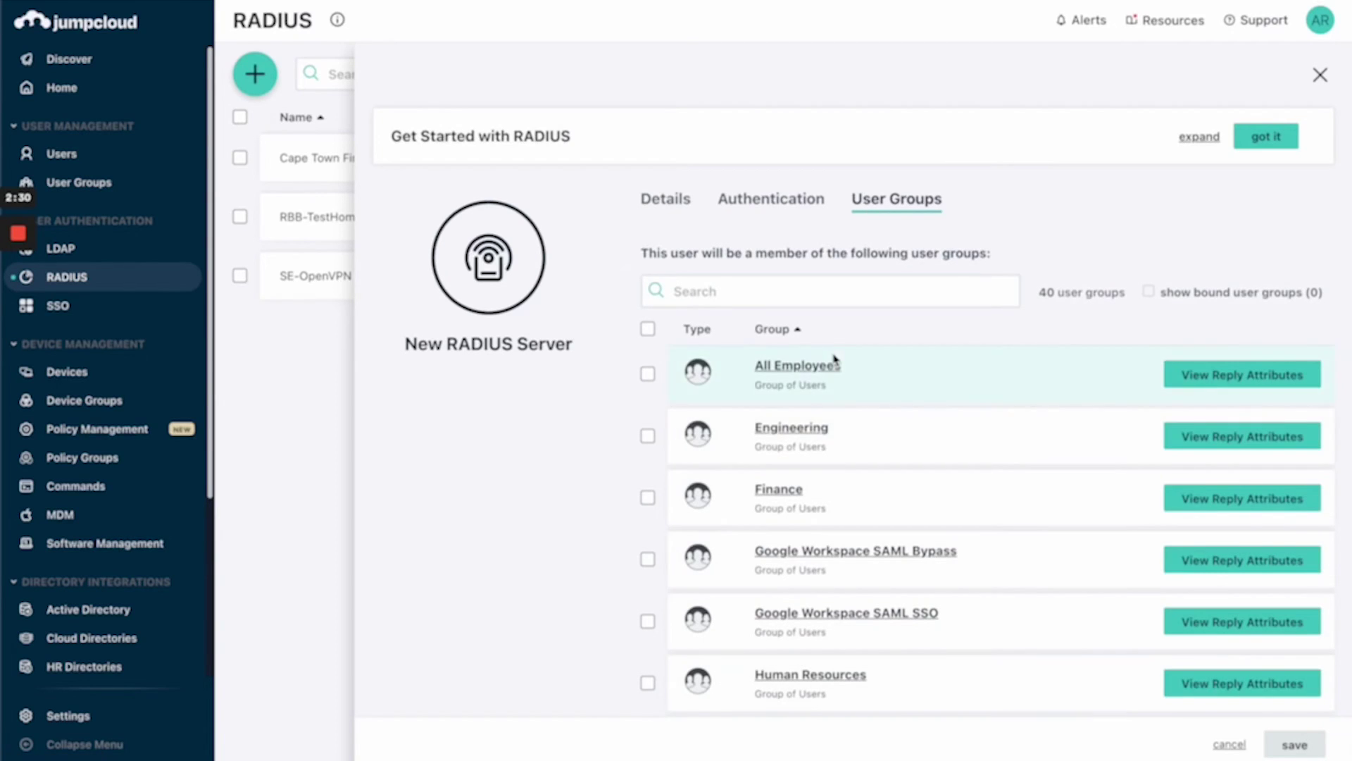
Bind Engineering, OpenVPN Access Server (RADIUS) Users and Security to the server, then close the form.
{"action": "left_click", "coordinate": [647, 435]}
{"action": "scroll", "coordinate": [752, 489], "scroll_direction": "down", "scroll_amount": 6}
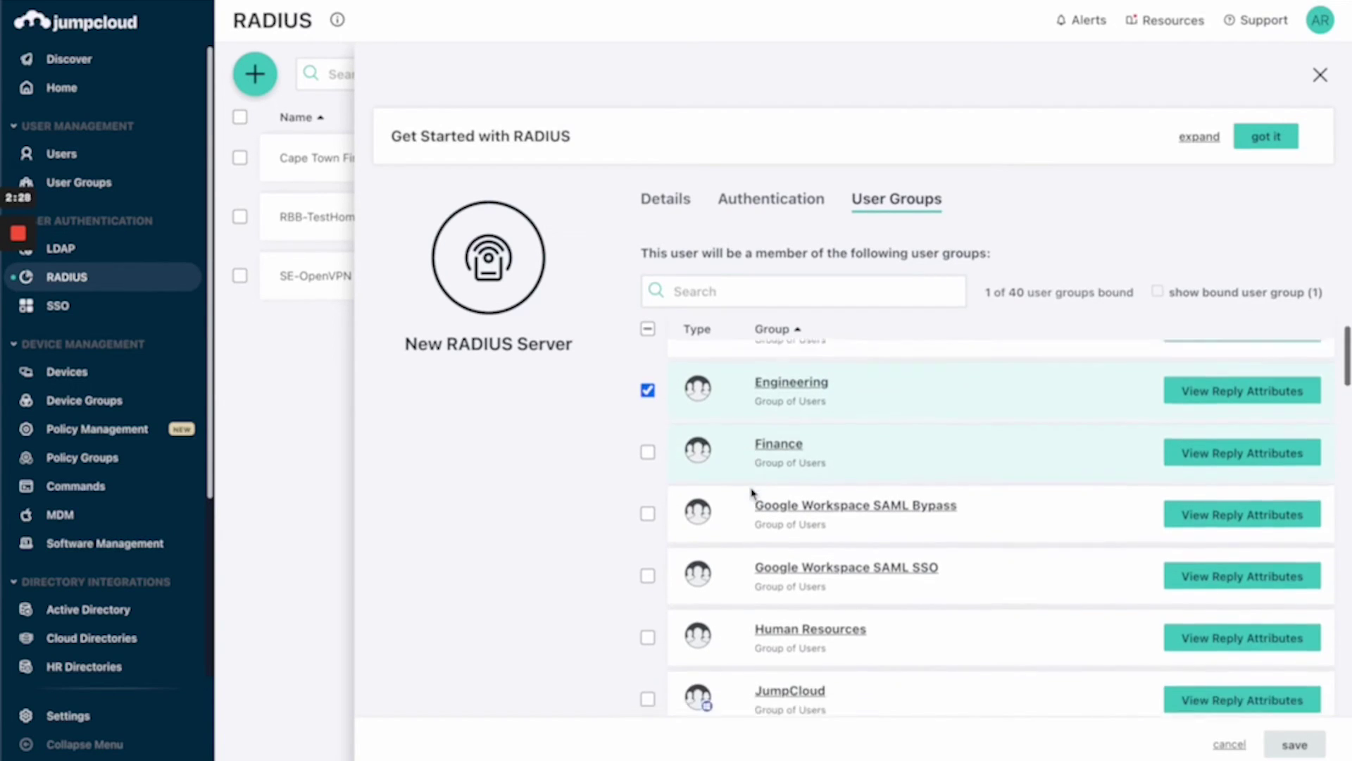
{"action": "scroll", "coordinate": [752, 493], "scroll_direction": "down", "scroll_amount": 1}
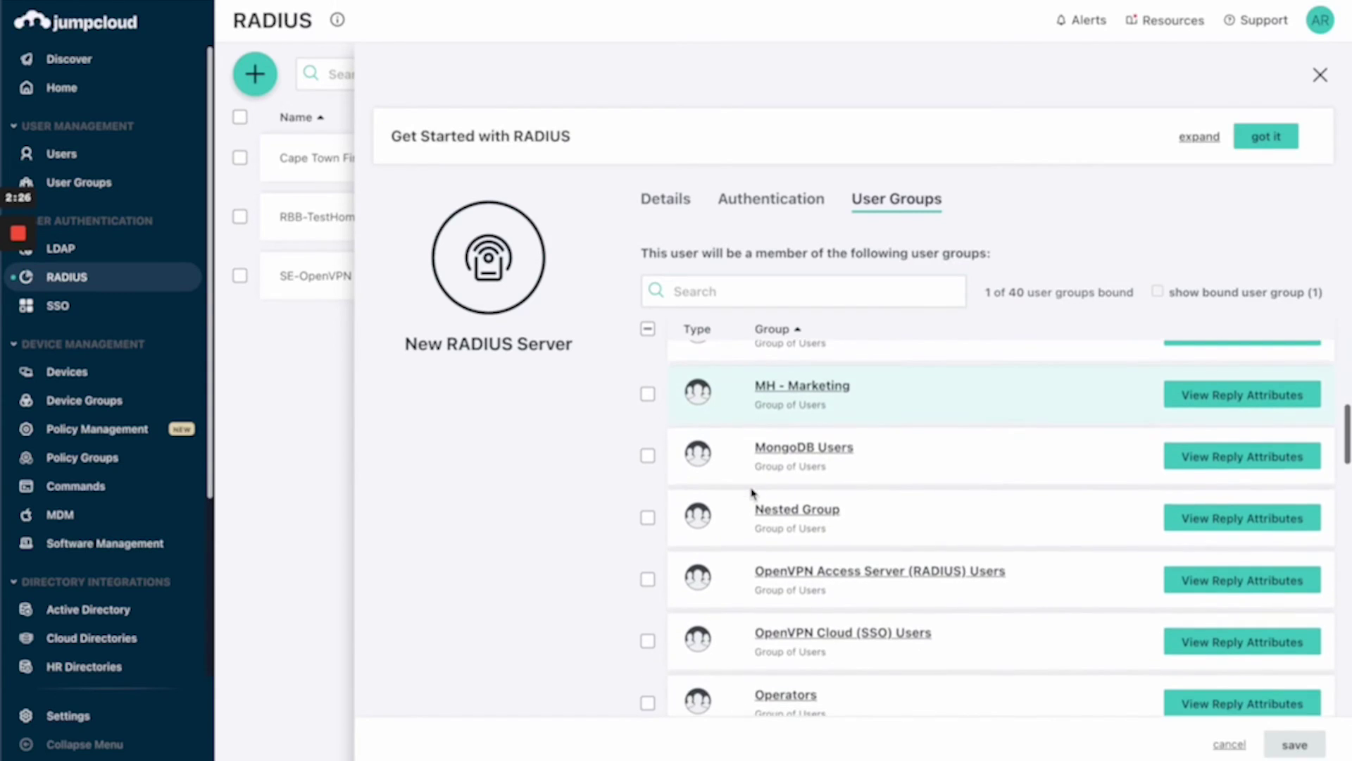
{"action": "left_click", "coordinate": [647, 579]}
{"action": "scroll", "coordinate": [771, 583], "scroll_direction": "down", "scroll_amount": 3}
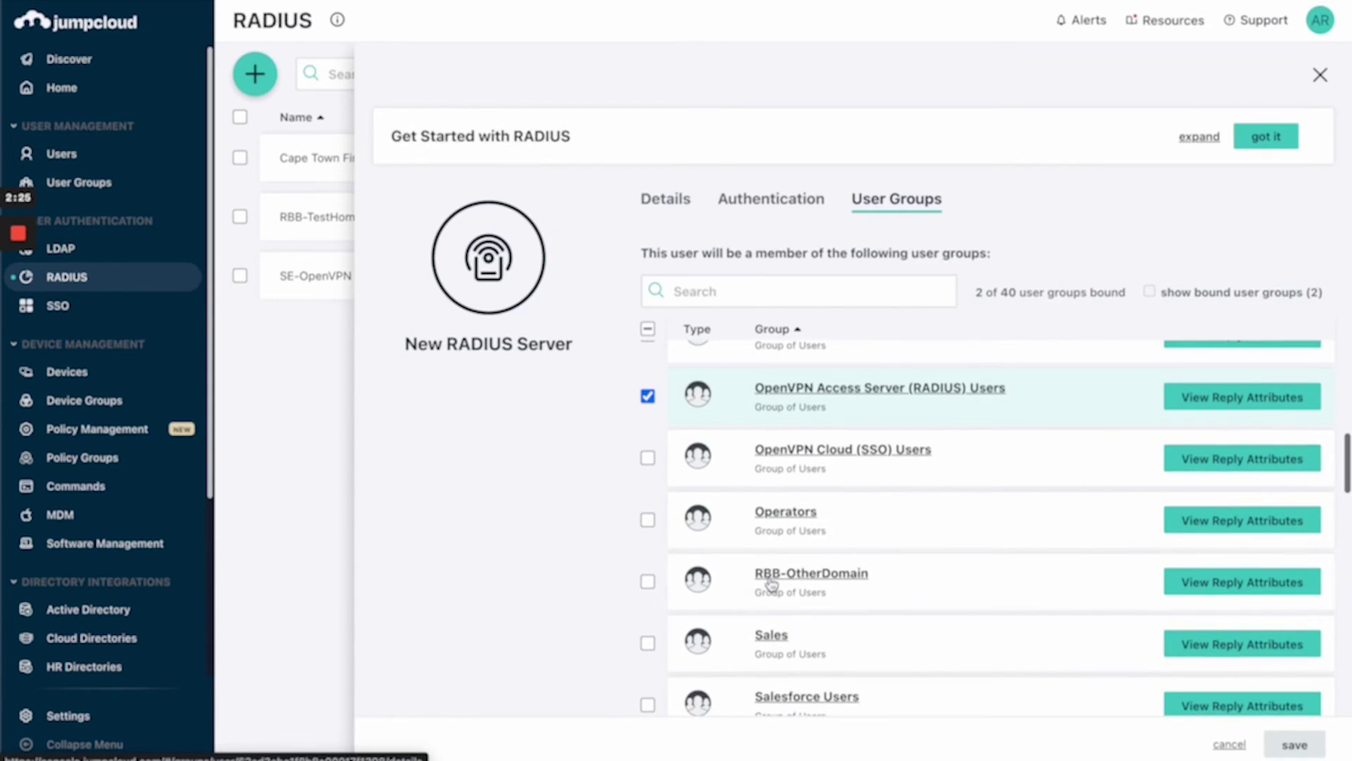
{"action": "scroll", "coordinate": [652, 676], "scroll_direction": "down", "scroll_amount": 3}
{"action": "left_click", "coordinate": [647, 657]}
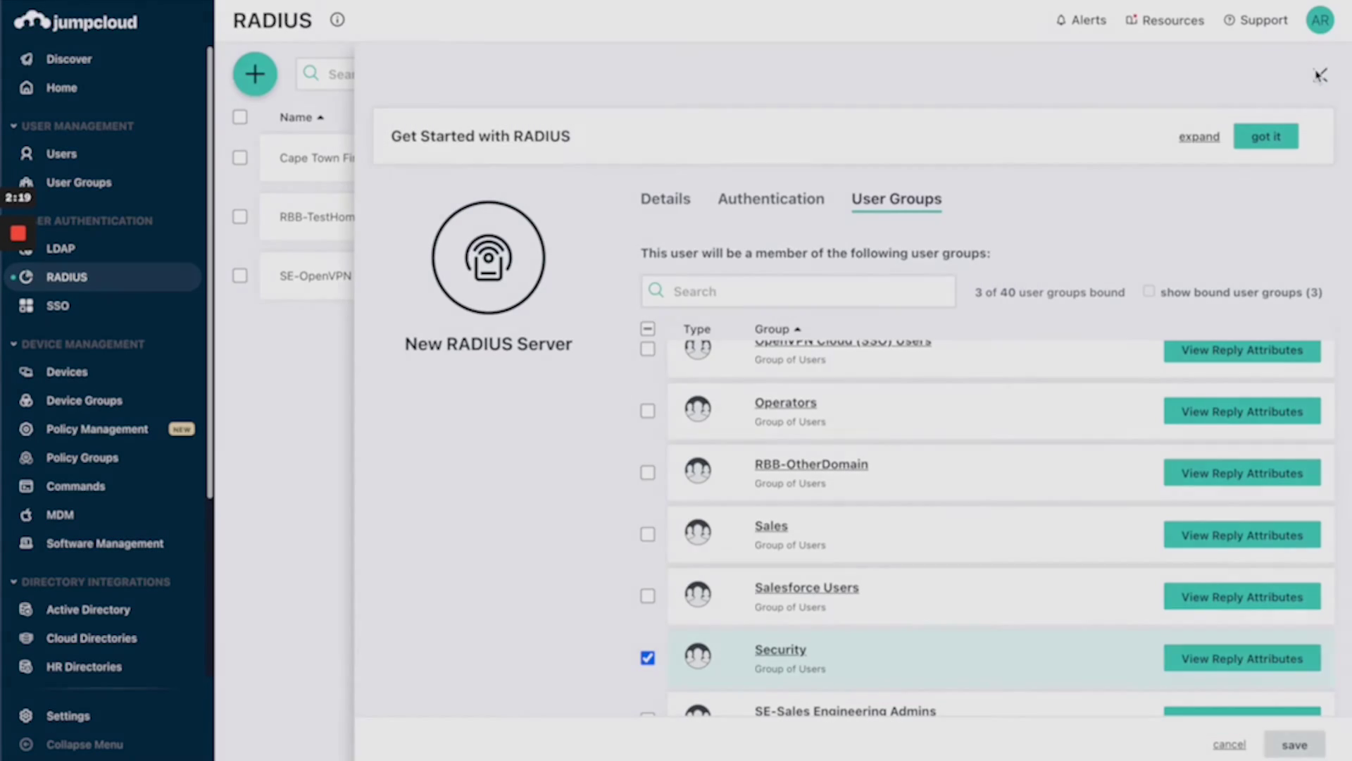
{"action": "left_click", "coordinate": [1319, 75]}
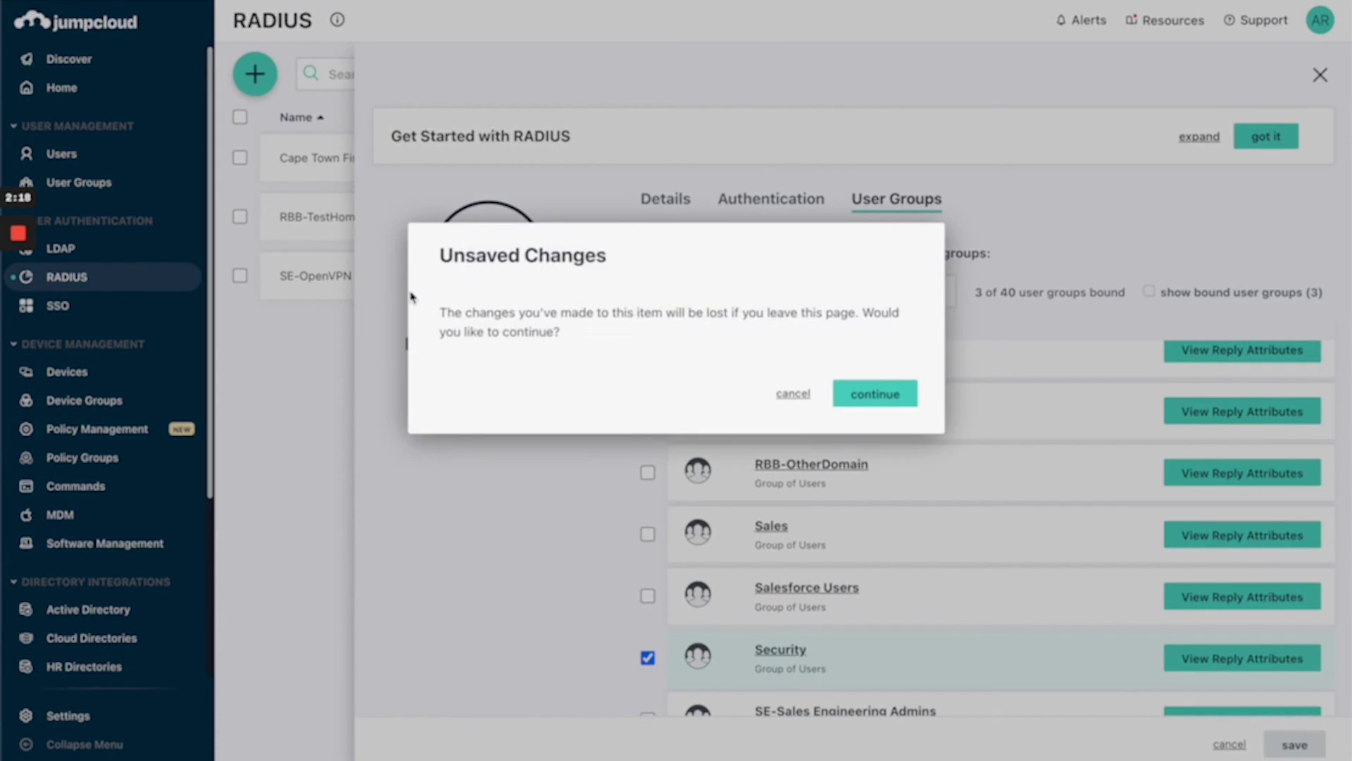
Discard the unsaved RADIUS server and suspend the second user in the Users list immediately.
{"action": "left_click", "coordinate": [896, 392]}
{"action": "left_click", "coordinate": [66, 154]}
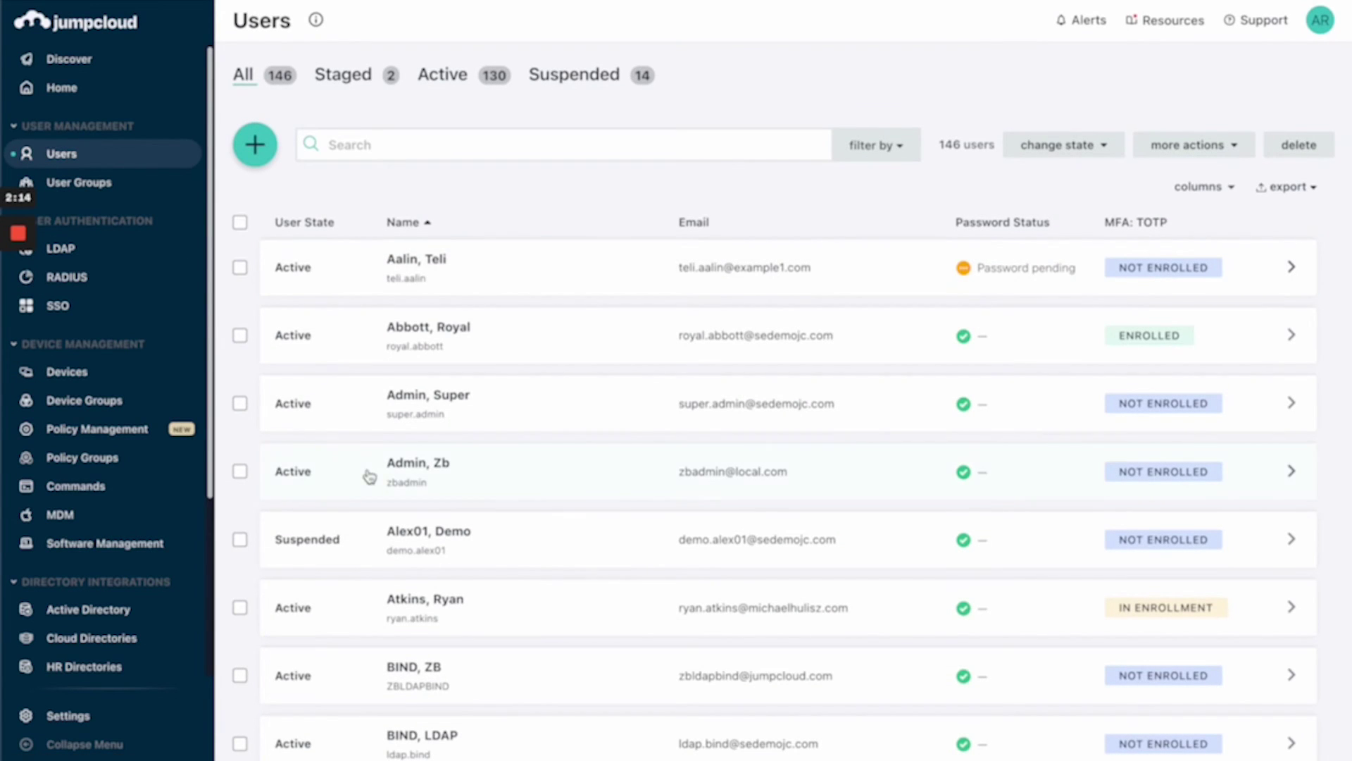
{"action": "left_click", "coordinate": [240, 335]}
{"action": "left_click", "coordinate": [1101, 146]}
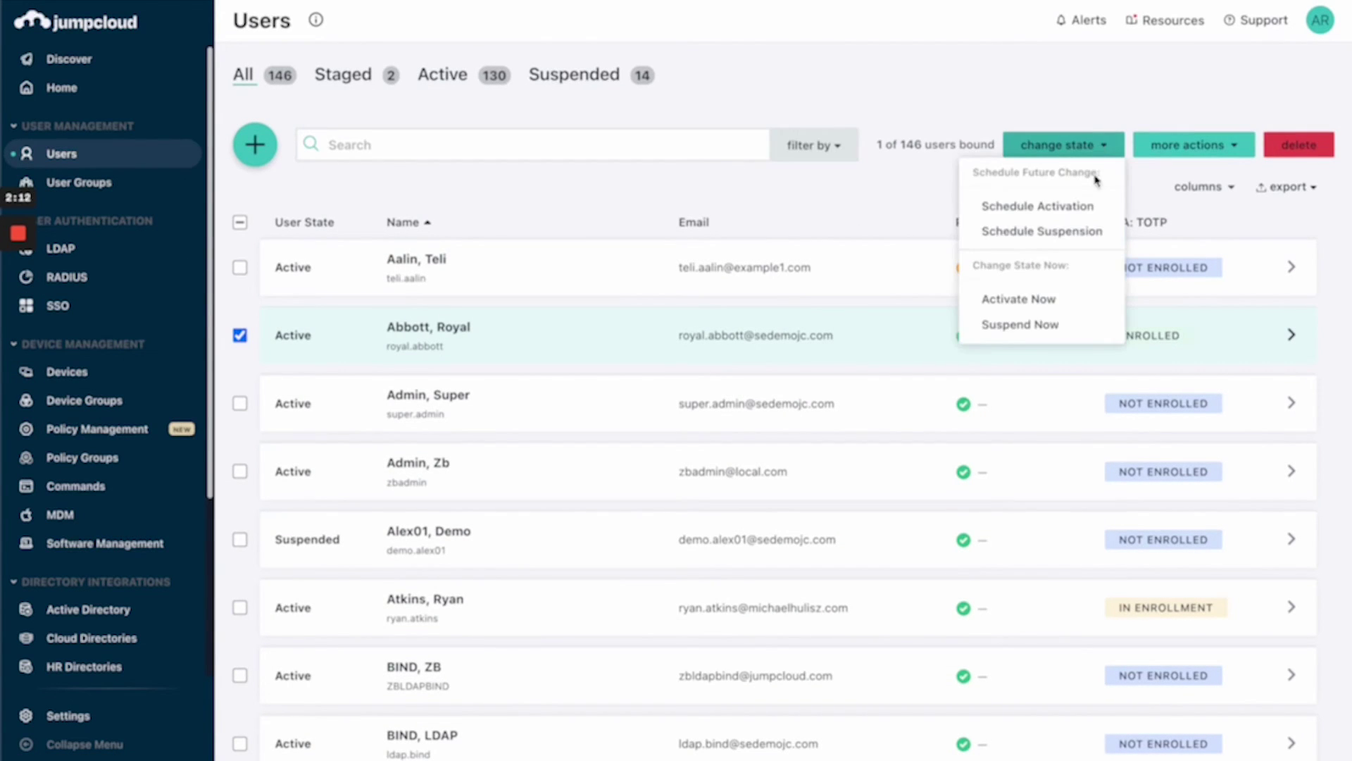
{"action": "left_click", "coordinate": [1048, 329]}
{"action": "left_click", "coordinate": [880, 505]}
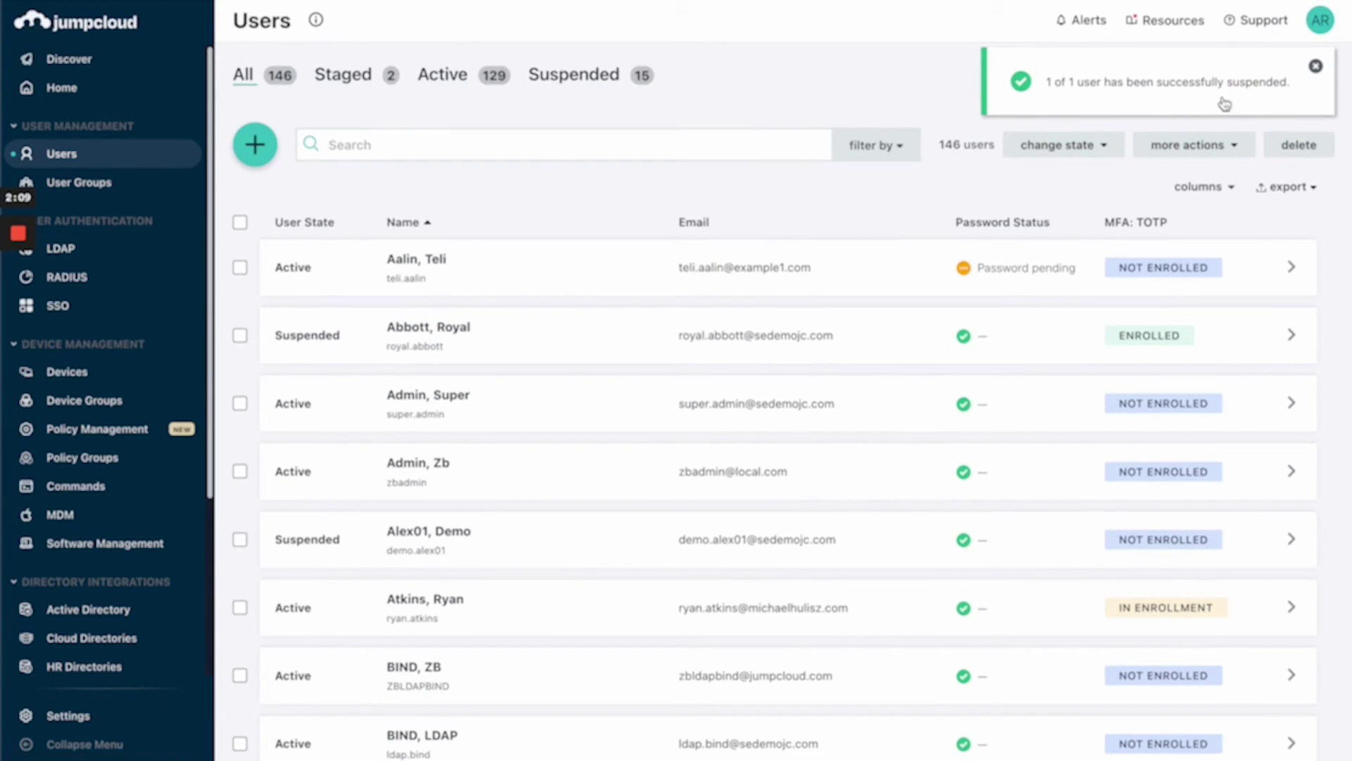
{"action": "left_click", "coordinate": [1316, 66]}
{"action": "scroll", "coordinate": [169, 430], "scroll_direction": "down", "scroll_amount": 4}
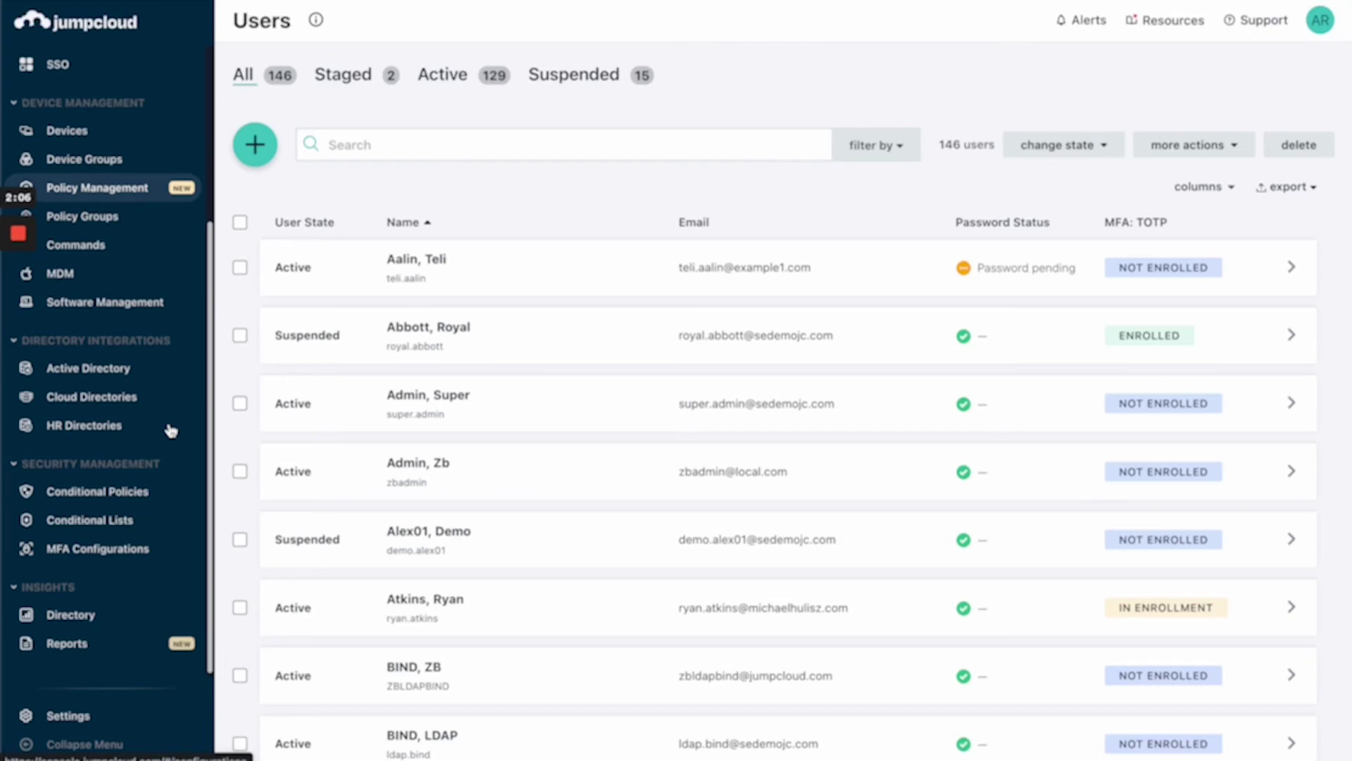
Filter Directory Insights events to the RADIUS service over the Last 90 days.
{"action": "left_click", "coordinate": [97, 615]}
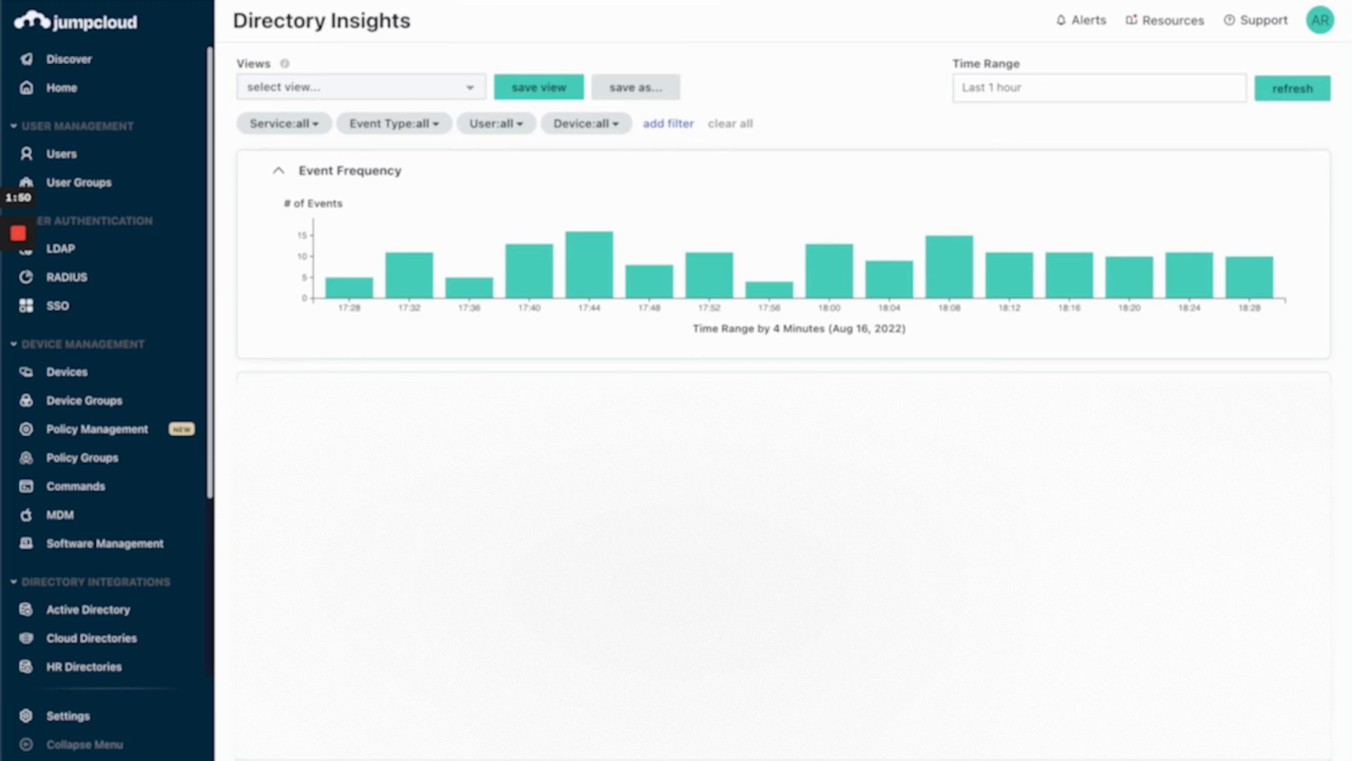
{"action": "left_click", "coordinate": [306, 126]}
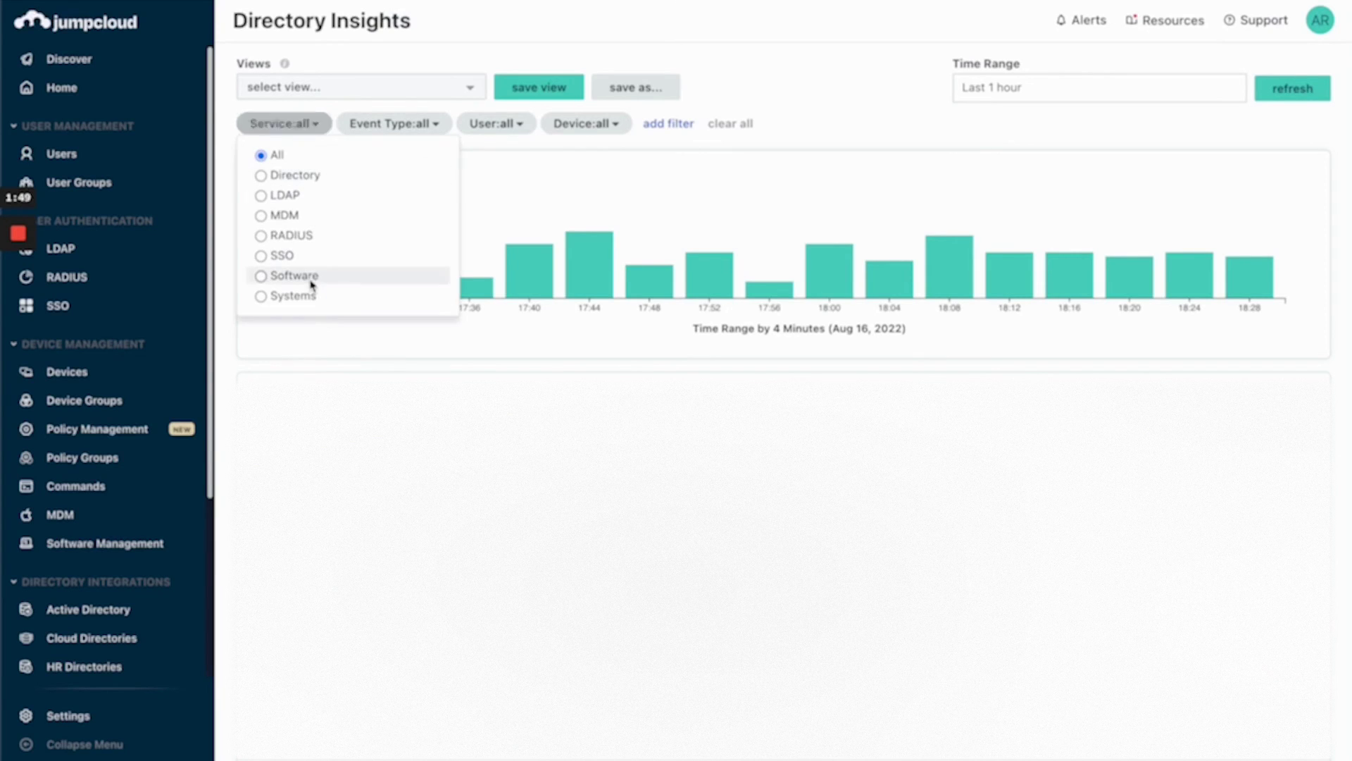
{"action": "left_click", "coordinate": [308, 236]}
{"action": "left_click", "coordinate": [1035, 87]}
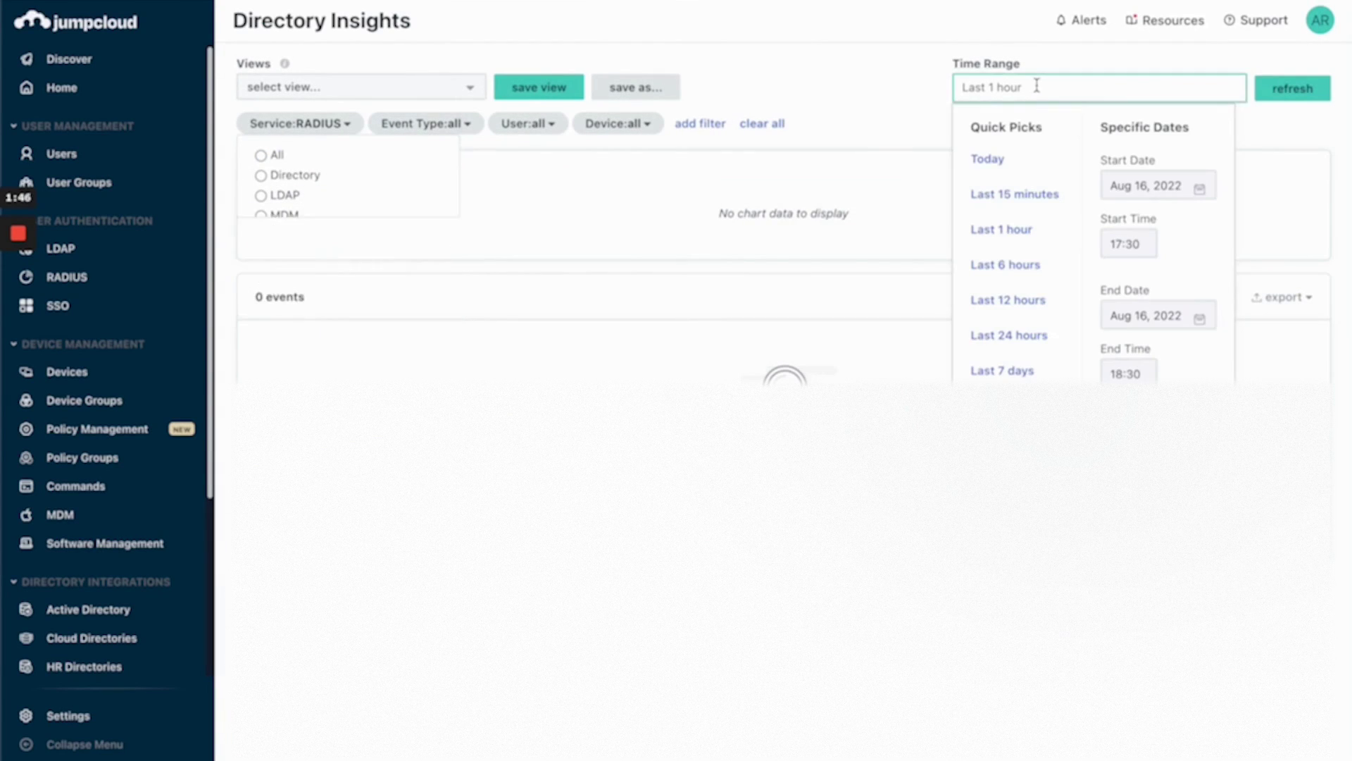
{"action": "left_click", "coordinate": [1292, 88]}
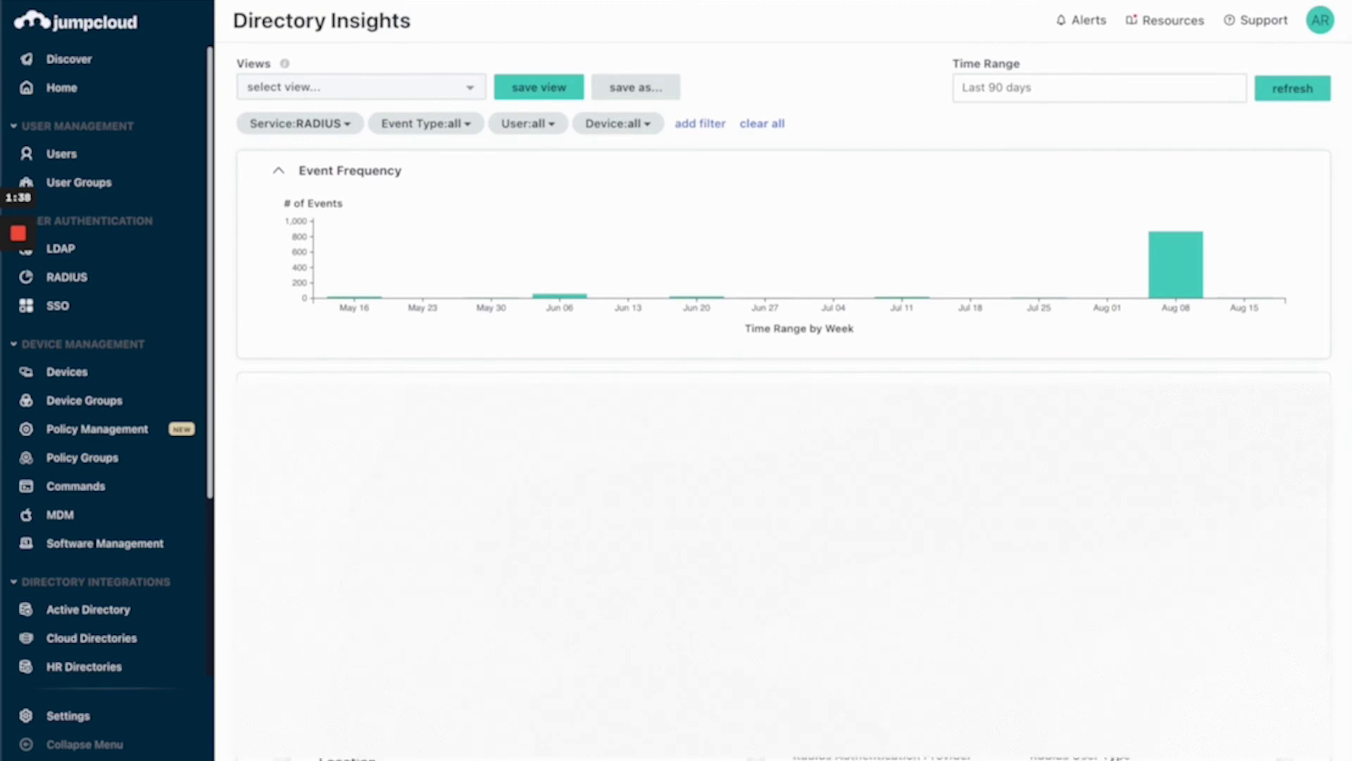
Scroll through the 1,054 RADIUS events to review the successful radius_auth_attempt logins.
{"action": "scroll", "coordinate": [243, 321], "scroll_direction": "down", "scroll_amount": 3}
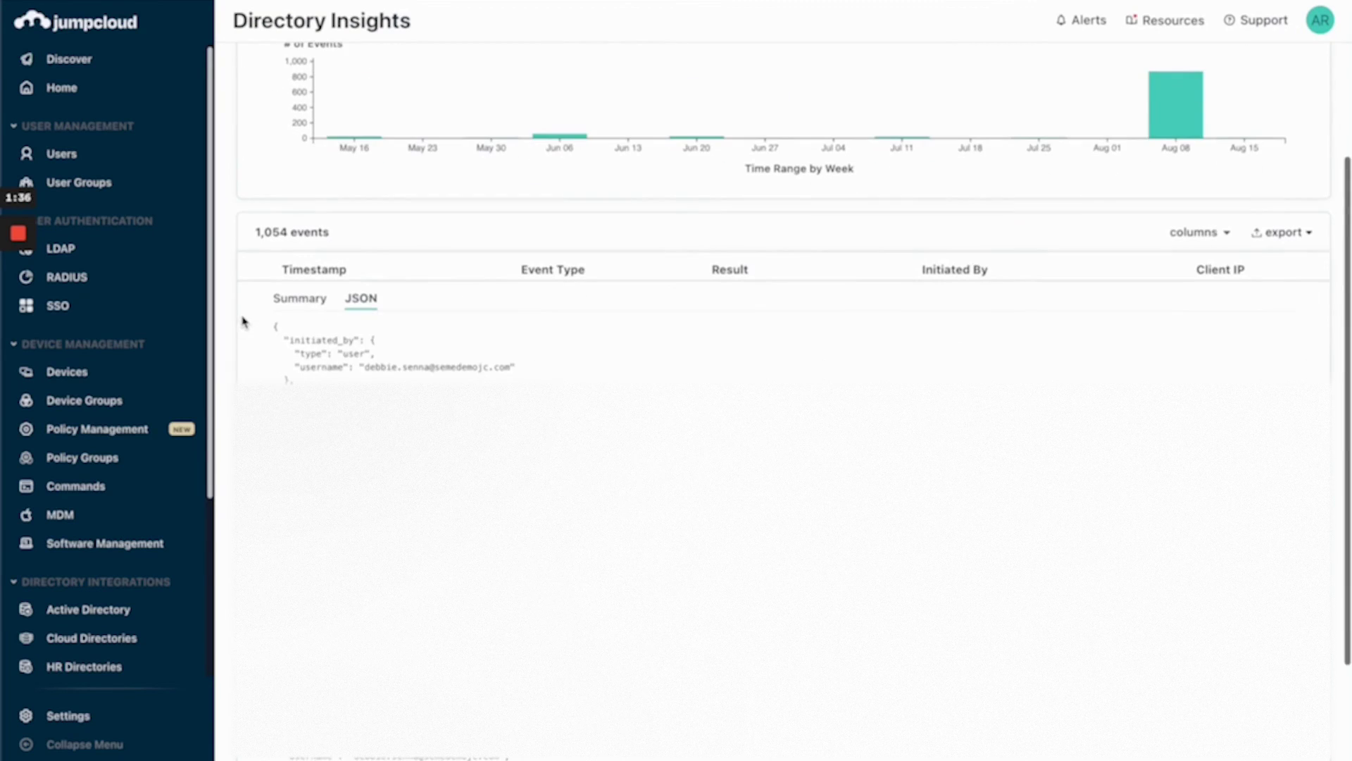
{"action": "scroll", "coordinate": [775, 331], "scroll_direction": "down", "scroll_amount": 1}
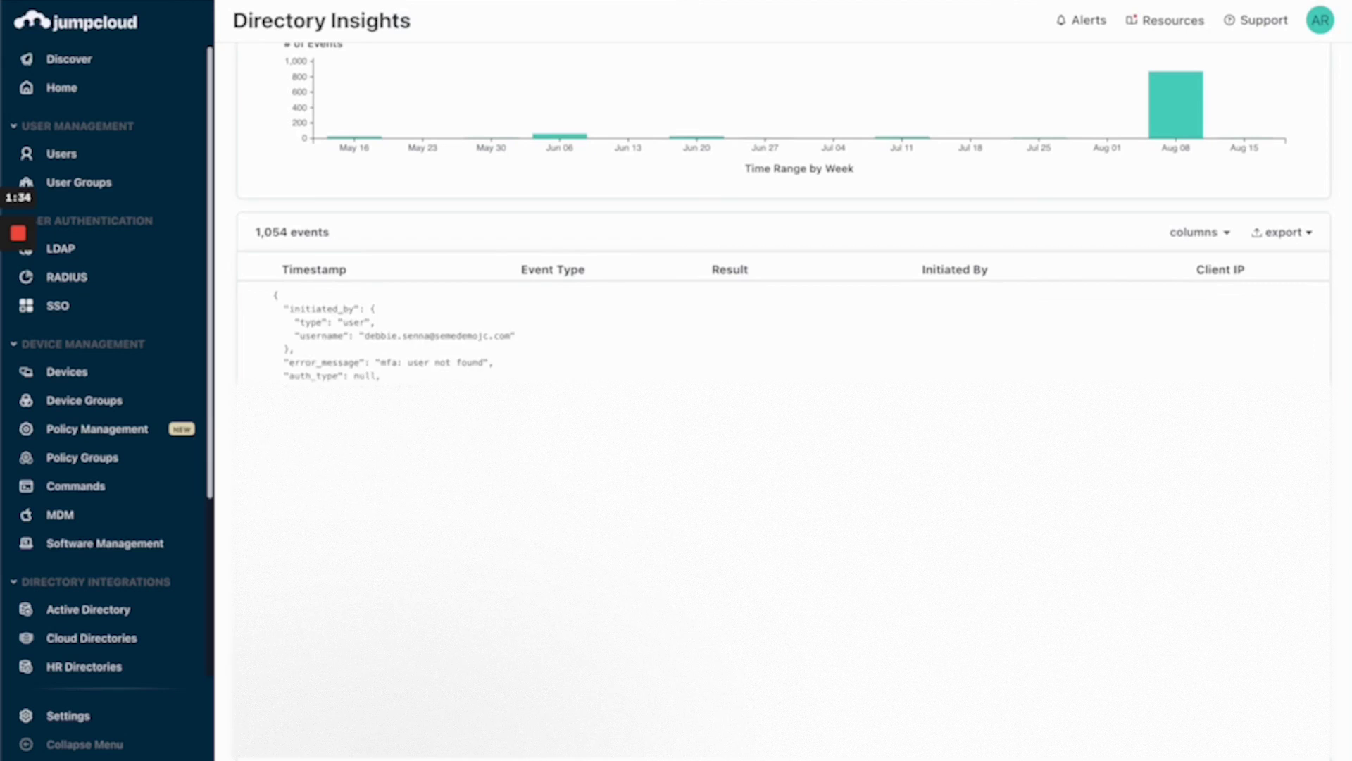
{"action": "scroll", "coordinate": [775, 331], "scroll_direction": "up", "scroll_amount": 3}
{"action": "scroll", "coordinate": [775, 331], "scroll_direction": "up", "scroll_amount": 1}
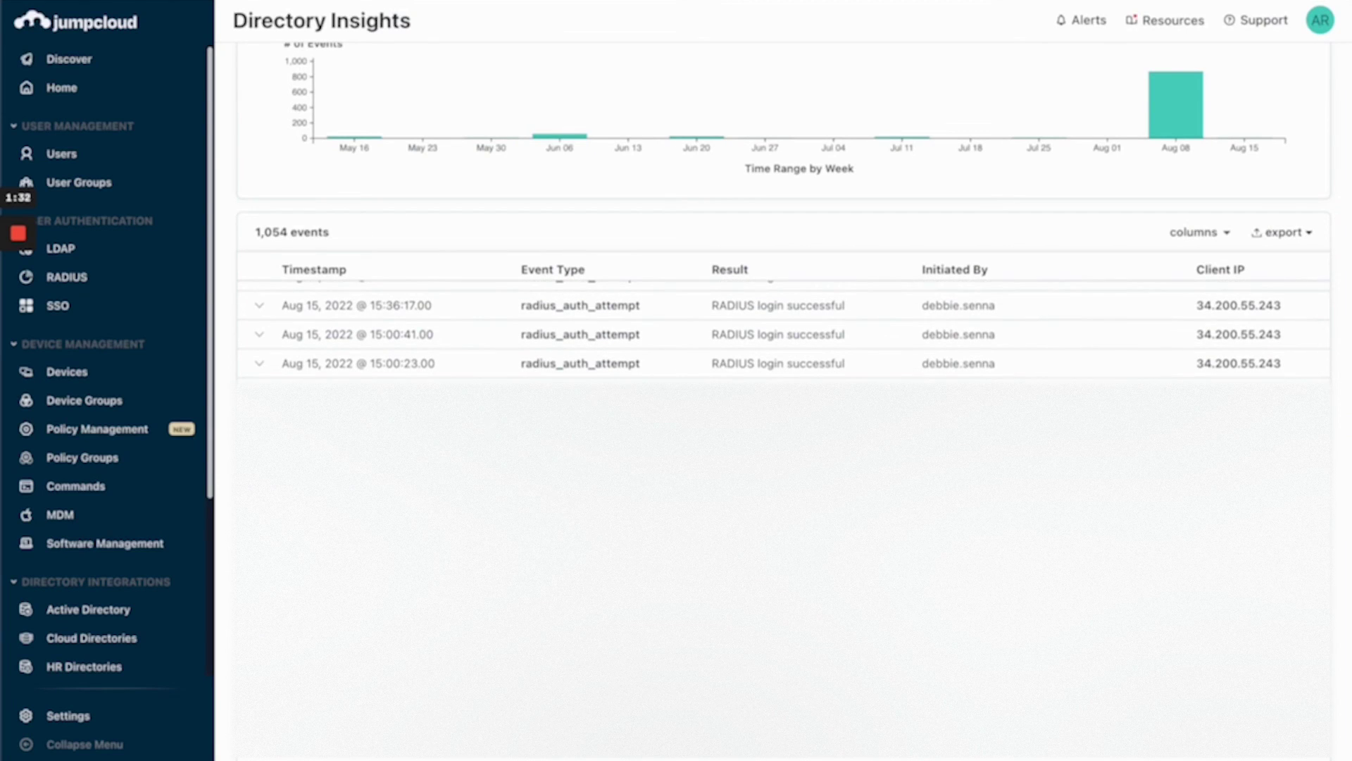
{"action": "scroll", "coordinate": [294, 320], "scroll_direction": "up", "scroll_amount": 1}
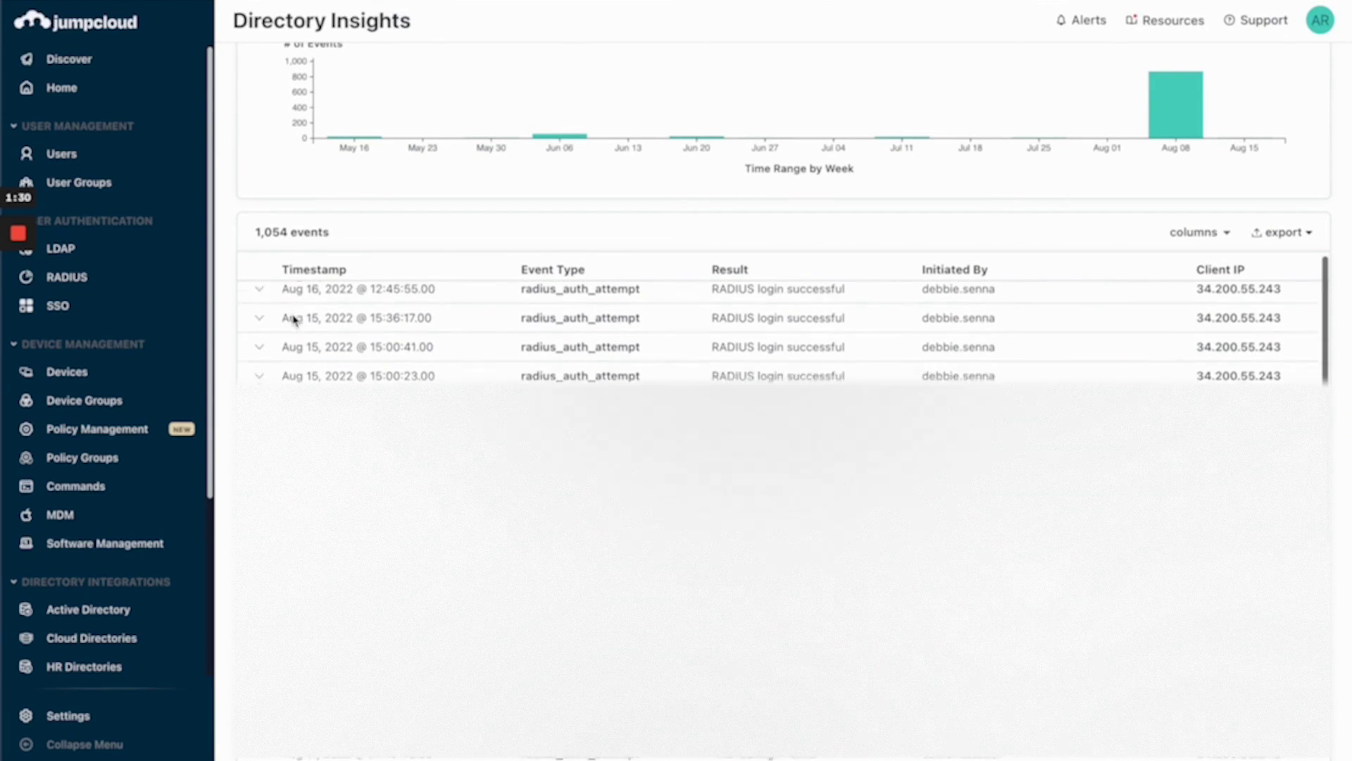